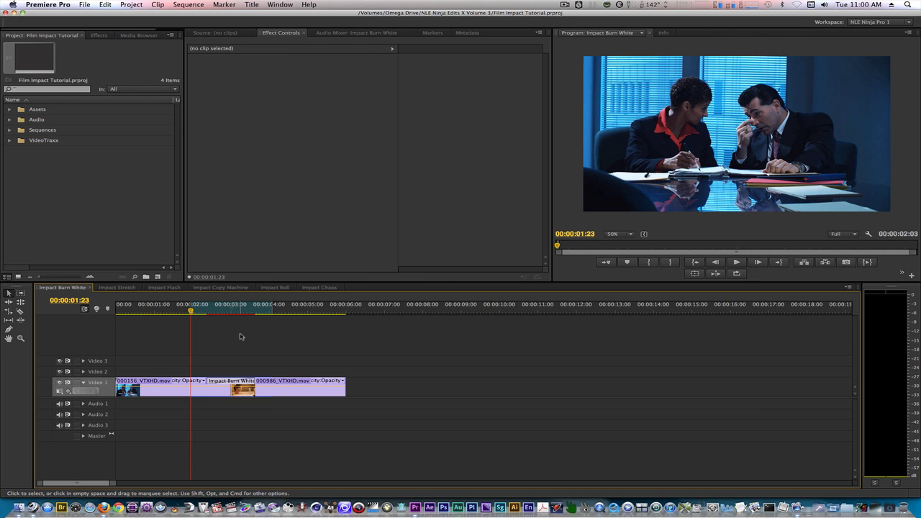
# Step: Select the Impact Burn White transition and open its Custom settings dialog
pyautogui.click(229, 381)
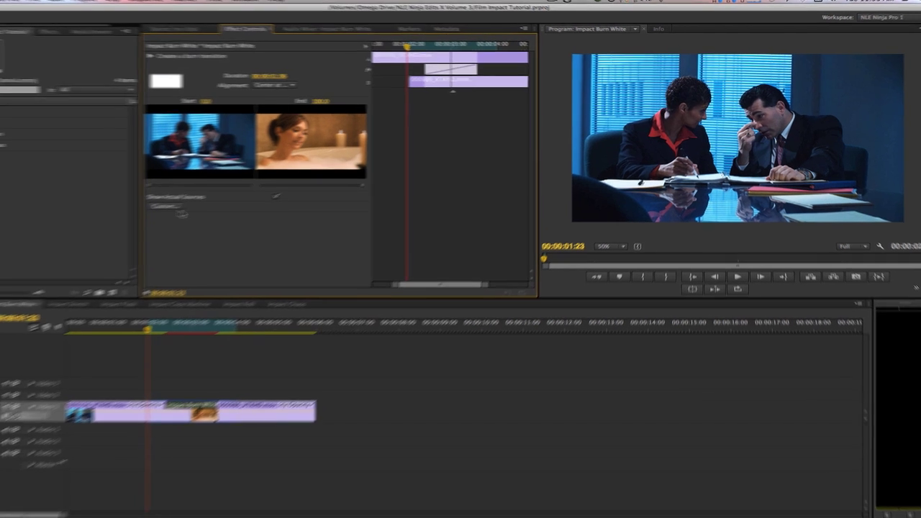
pyautogui.click(207, 197)
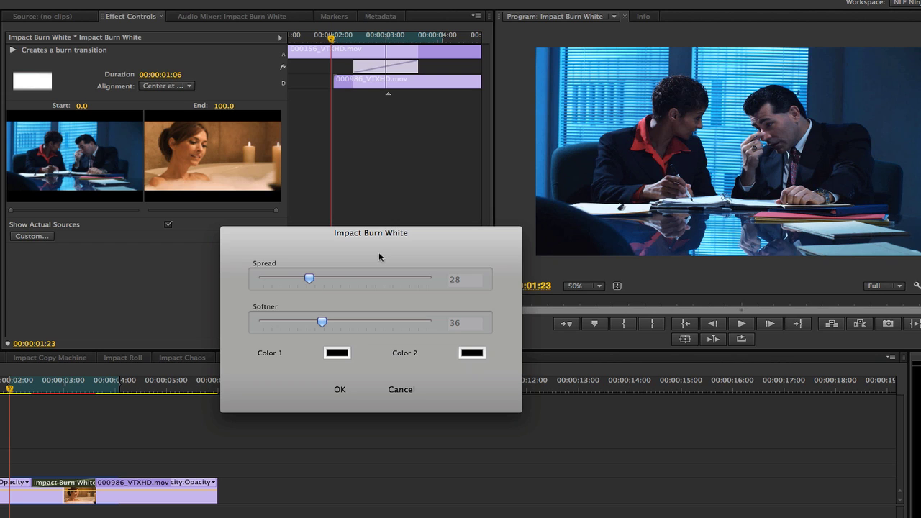
# Step: Set Burn White's Color 2 to red and apply the custom settings
pyautogui.click(336, 353)
pyautogui.click(471, 352)
pyautogui.click(340, 390)
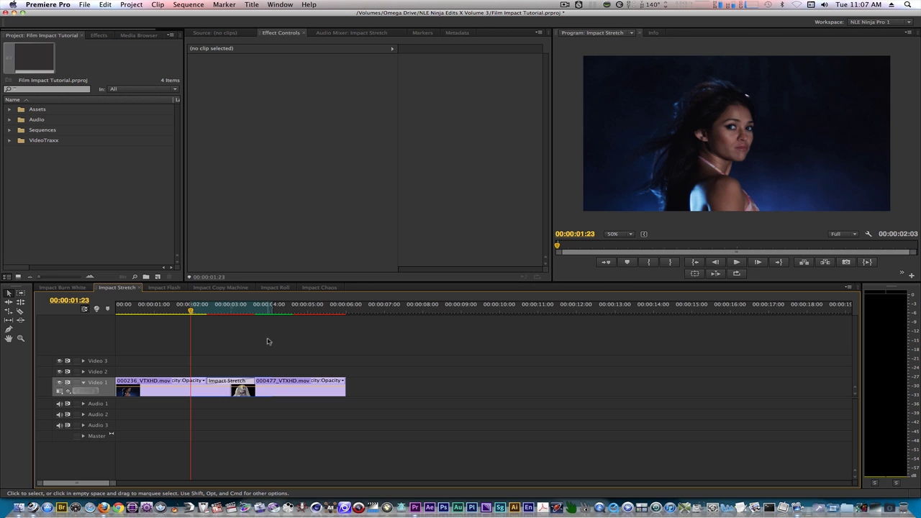
# Step: Select the Impact Stretch transition between the two clips on Video 1
pyautogui.click(239, 381)
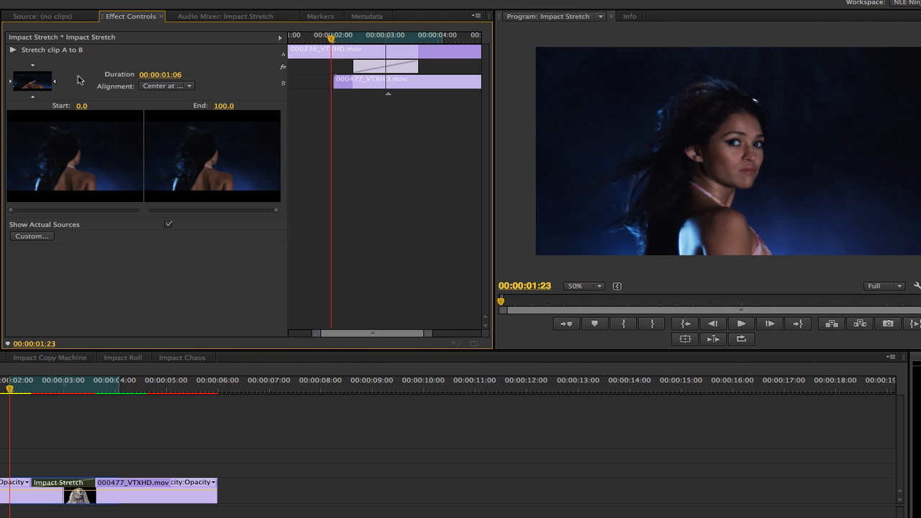
# Step: Open the Impact Stretch Custom dialog from Effect Controls
pyautogui.click(32, 236)
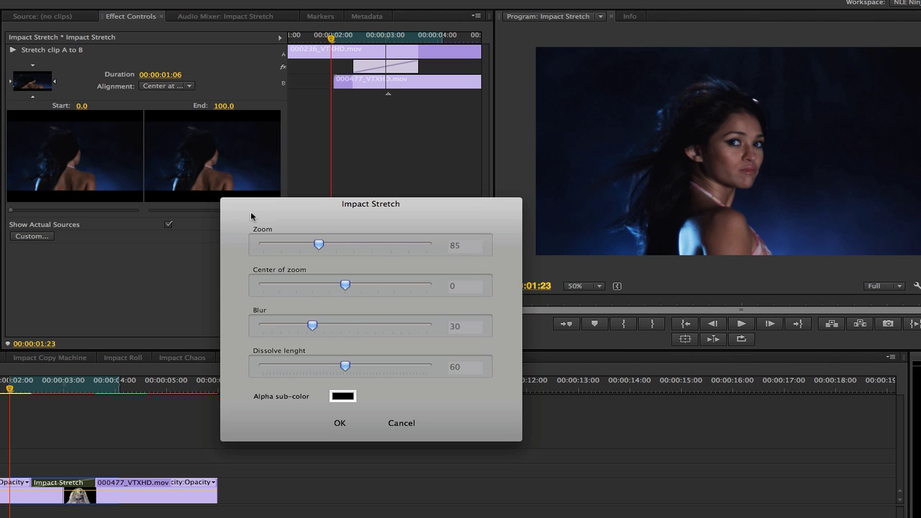
# Step: Set the Stretch Zoom to 110 and Center of zoom to -19, then confirm
pyautogui.moveTo(318, 245); pyautogui.dragTo(338, 245)
pyautogui.moveTo(346, 285); pyautogui.dragTo(329, 285)
pyautogui.press('Return')
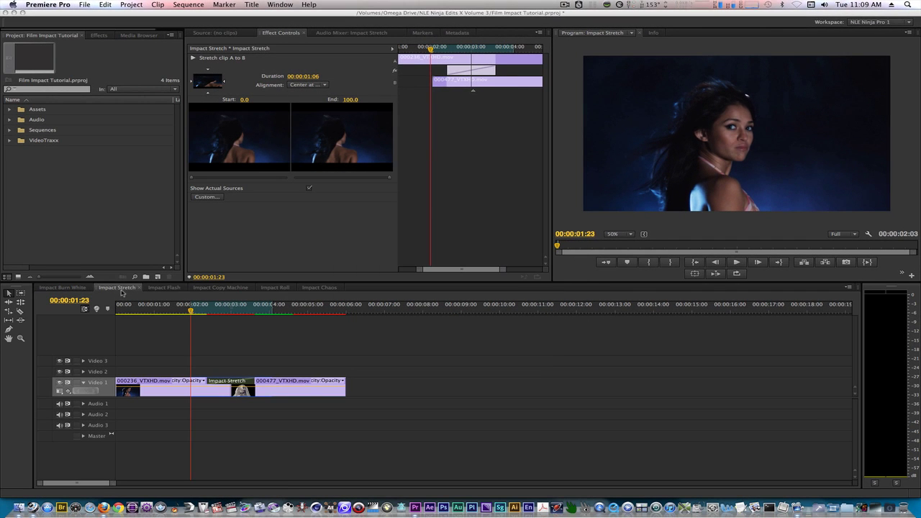
pyautogui.press('Return')
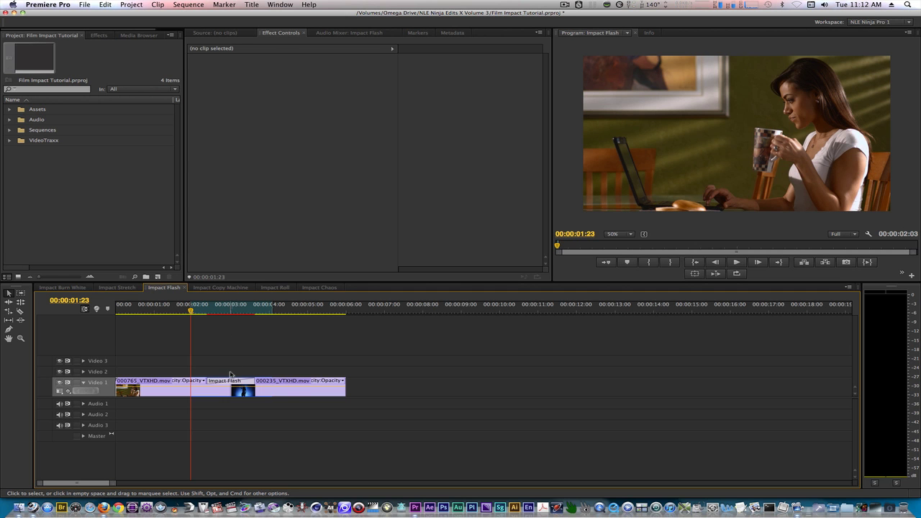
# Step: Select the Impact Flash transition and open its Custom settings dialog
pyautogui.click(232, 382)
pyautogui.click(213, 197)
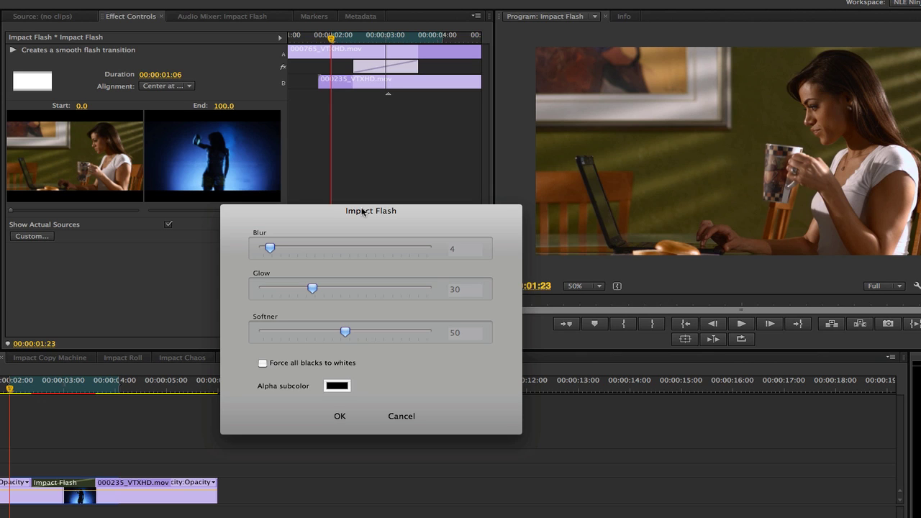
# Step: Increase the Flash Blur and Softner values, apply them, and render the sequence
pyautogui.moveTo(270, 247); pyautogui.dragTo(292, 247)
pyautogui.moveTo(346, 331); pyautogui.dragTo(372, 331)
pyautogui.click(340, 416)
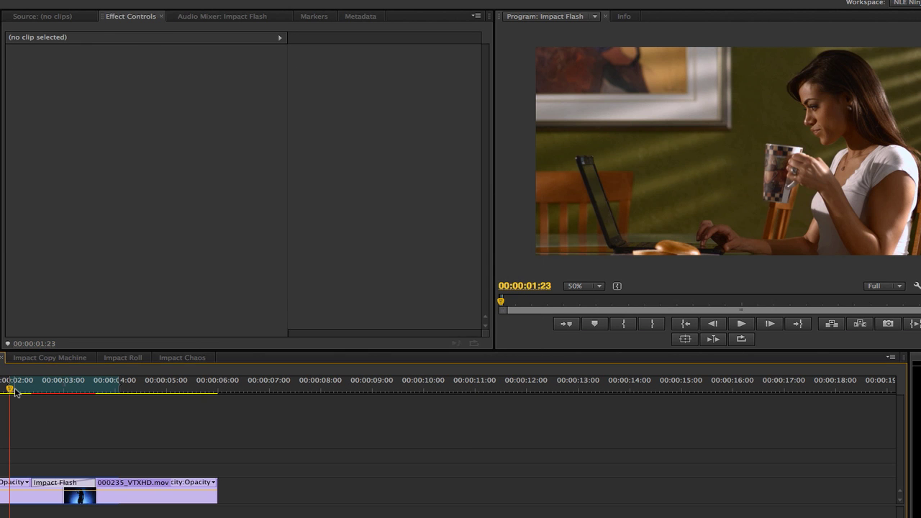
pyautogui.press('Return')
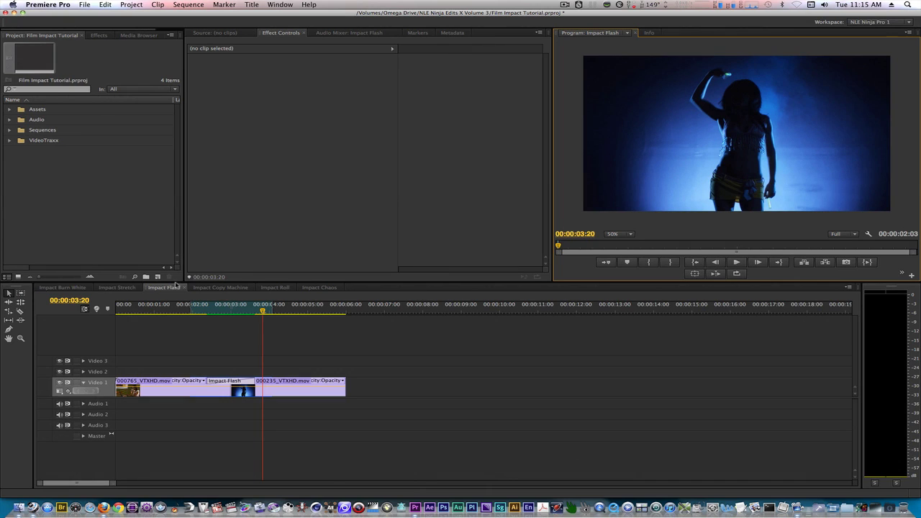
# Step: Switch to the Impact Copy Machine sequence and select its Copy Machine transition
pyautogui.click(220, 287)
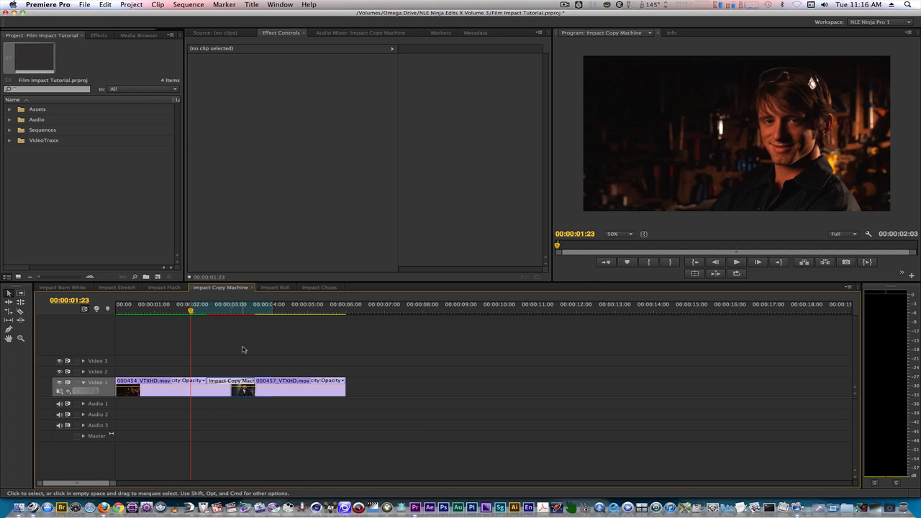
pyautogui.click(229, 381)
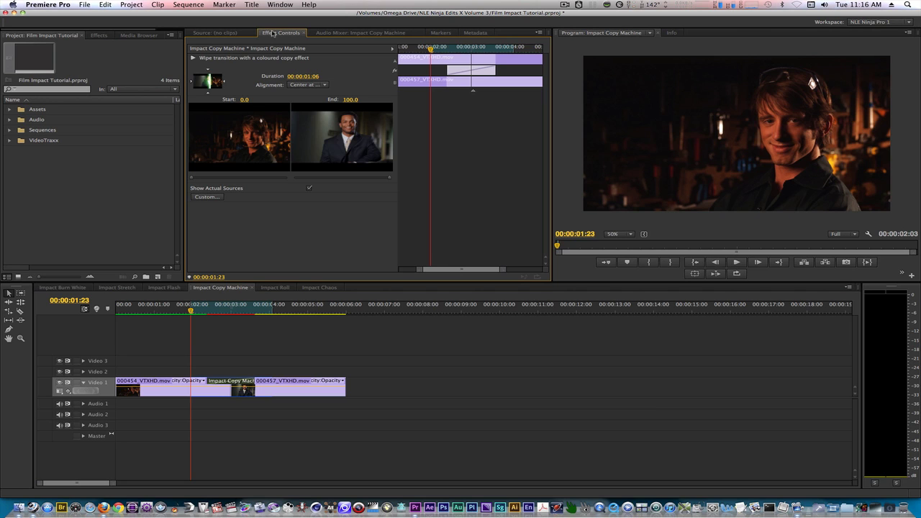
# Step: Open the Impact Copy Machine Custom dialog from Effect Controls
pyautogui.click(216, 195)
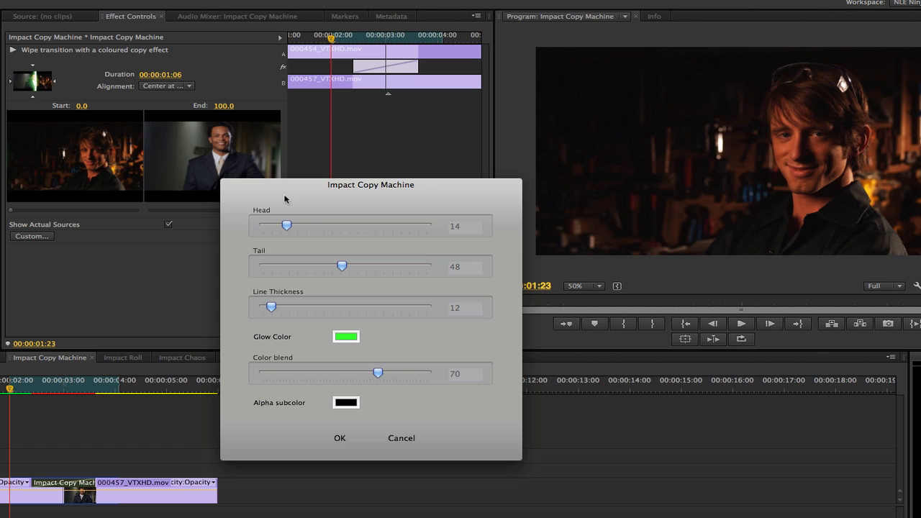
# Step: Increase the Copy Machine Head value, deselect the transition, and render the preview
pyautogui.moveTo(287, 225); pyautogui.dragTo(310, 225)
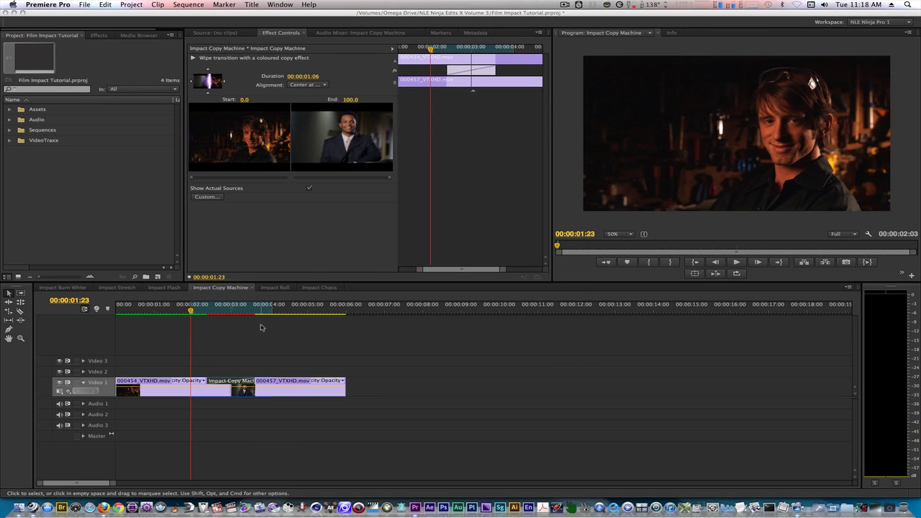
pyautogui.click(261, 329)
pyautogui.press('Return')
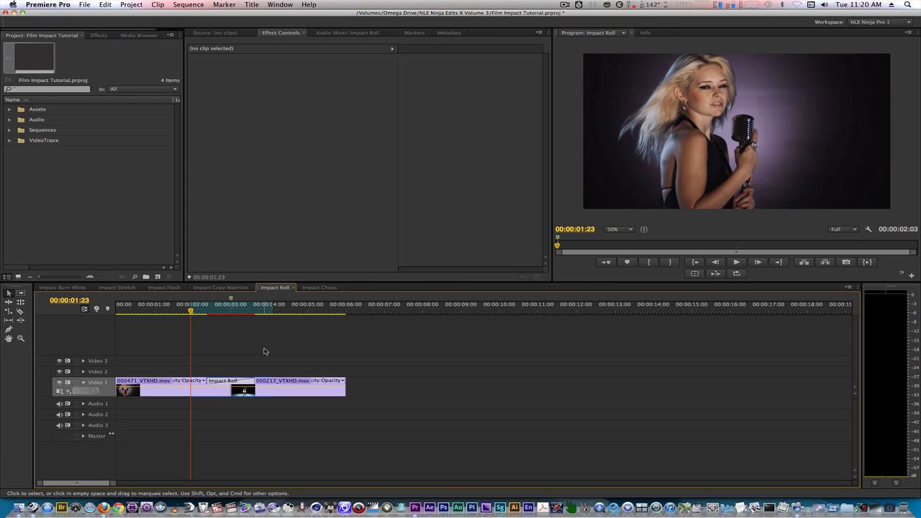
# Step: In the Impact Roll custom dialog, raise Blur from 36 to 47, set Rolls to 4, and keep Ease in and out
pyautogui.click(222, 381)
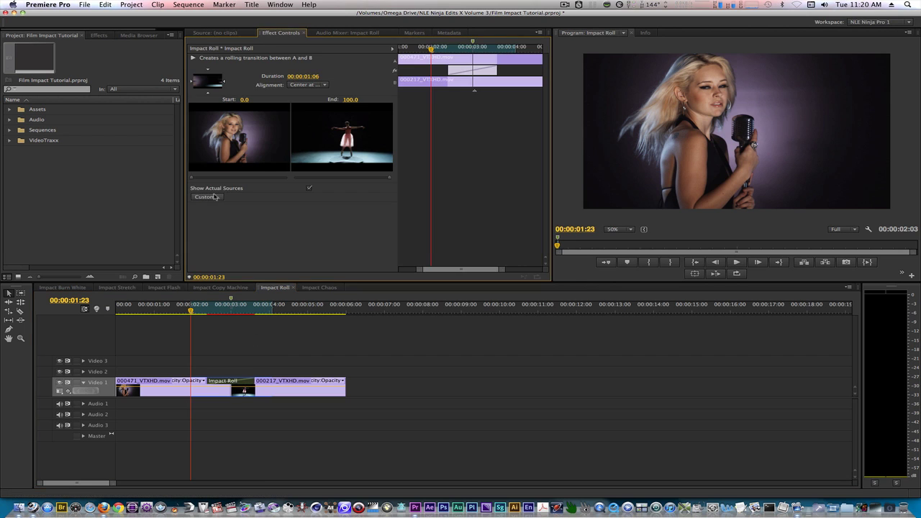
pyautogui.click(207, 197)
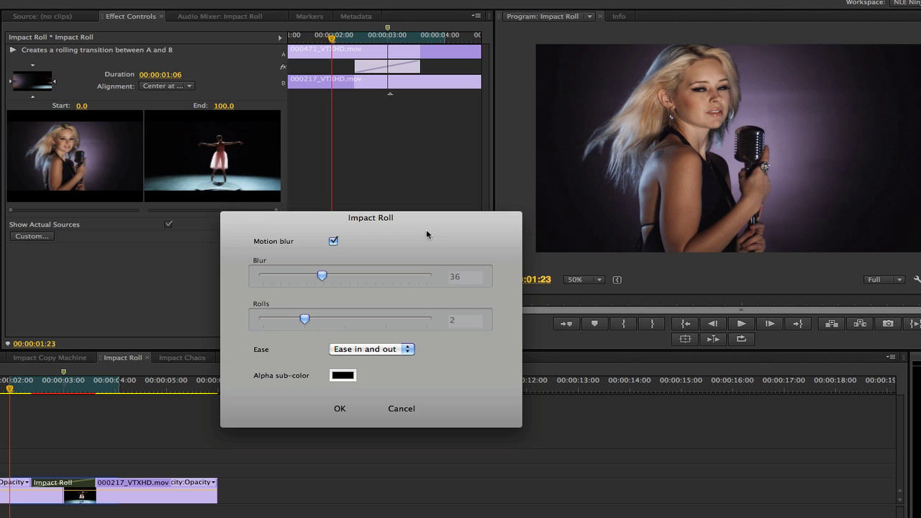
pyautogui.moveTo(322, 276); pyautogui.dragTo(343, 278)
pyautogui.moveTo(304, 319); pyautogui.dragTo(371, 319)
pyautogui.click(380, 351)
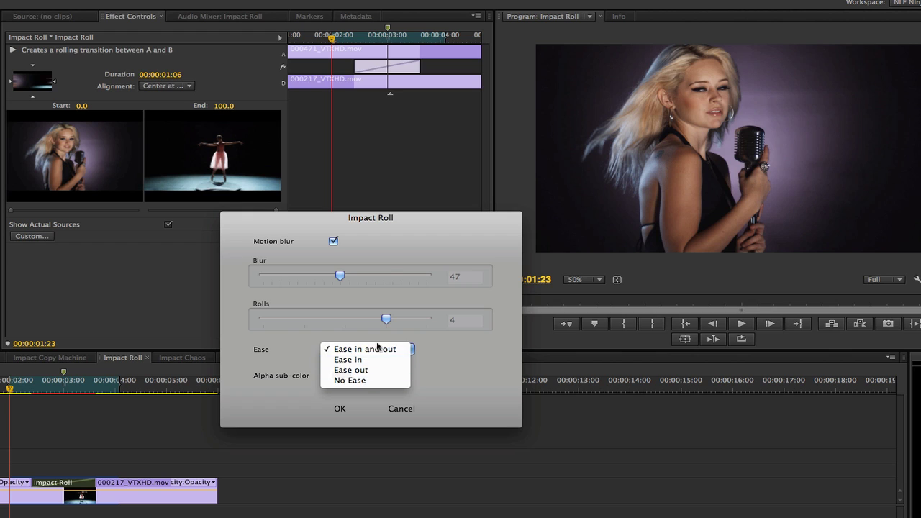
pyautogui.click(460, 373)
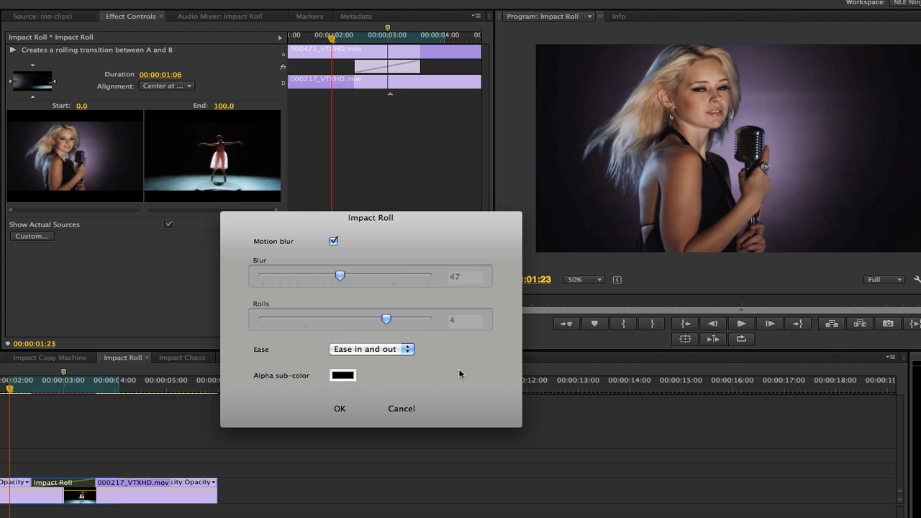
# Step: Confirm the Impact Roll dialog with OK and render the sequence preview with Enter
pyautogui.click(340, 409)
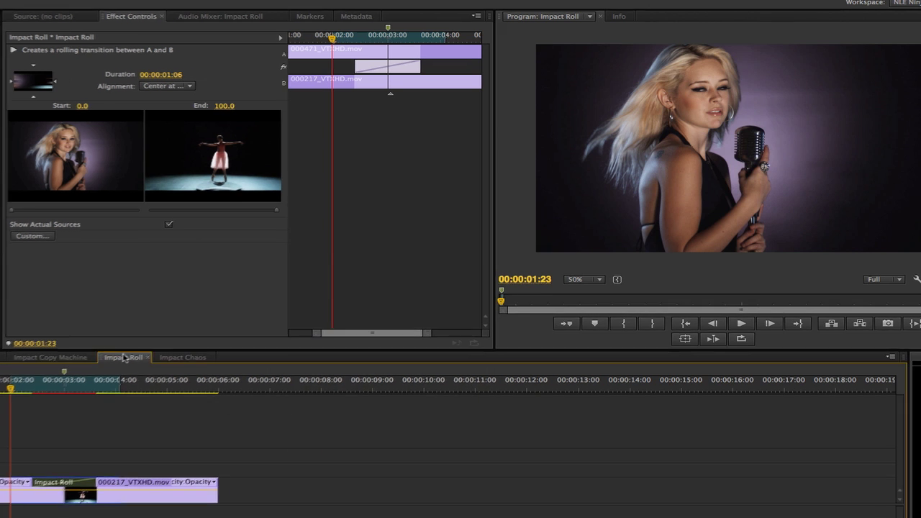
pyautogui.press('Return')
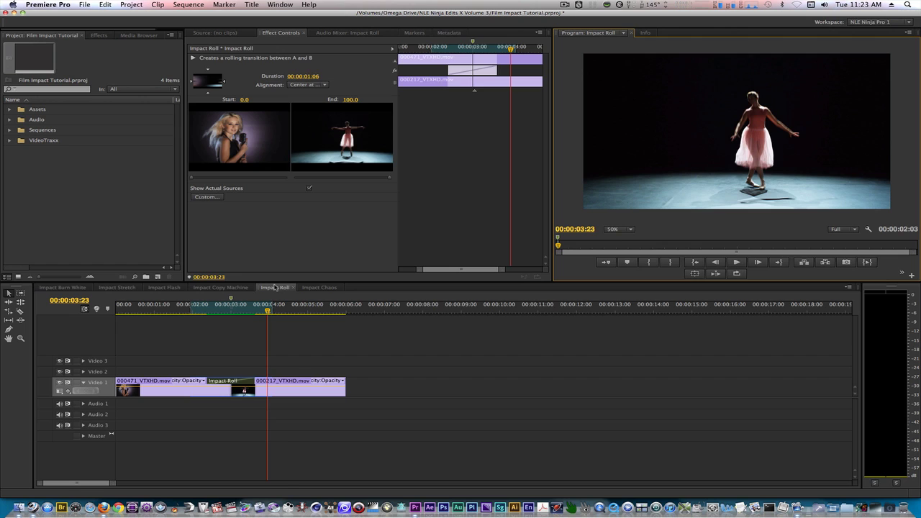
# Step: Switch to the Impact Chaos sequence and show its transition in Effect Controls
pyautogui.click(319, 287)
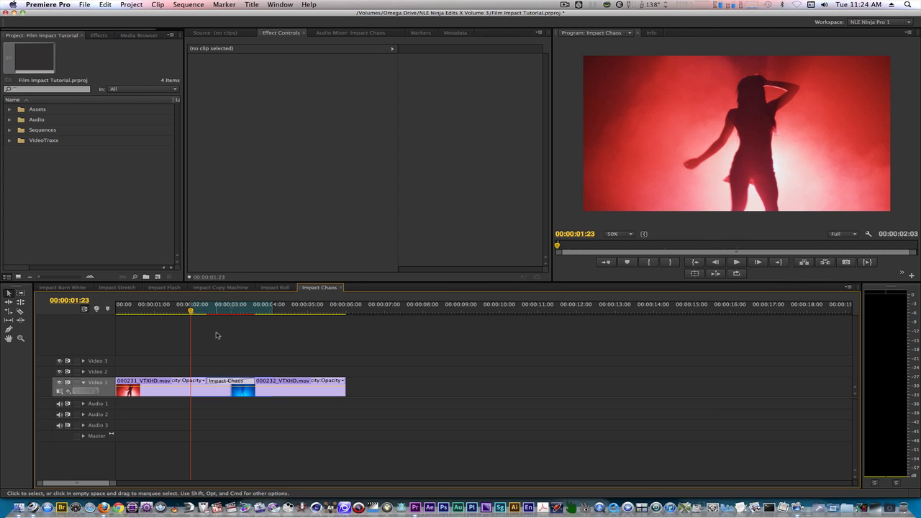
pyautogui.click(227, 382)
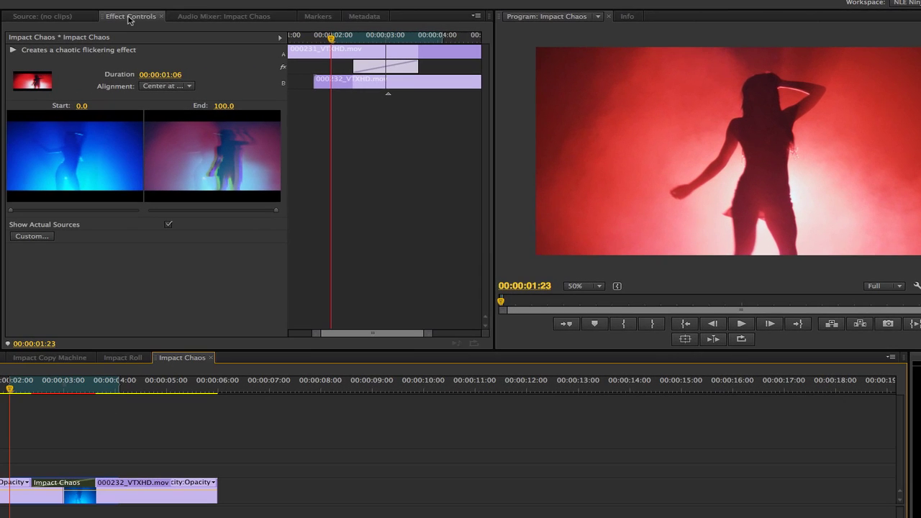
pyautogui.click(280, 34)
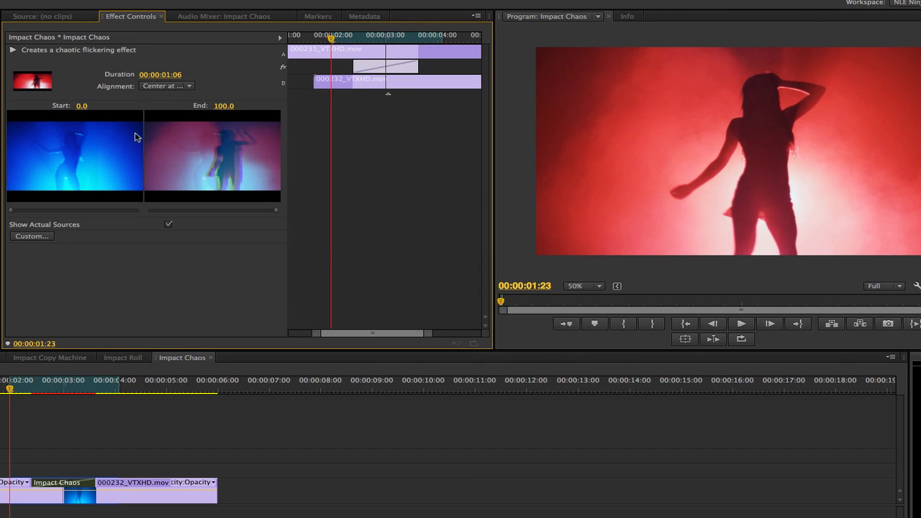
# Step: Open the Impact Chaos Custom dialog to set Chaos 32, RGB Split 16, H vs V 35, center 0, pattern 1
pyautogui.click(31, 236)
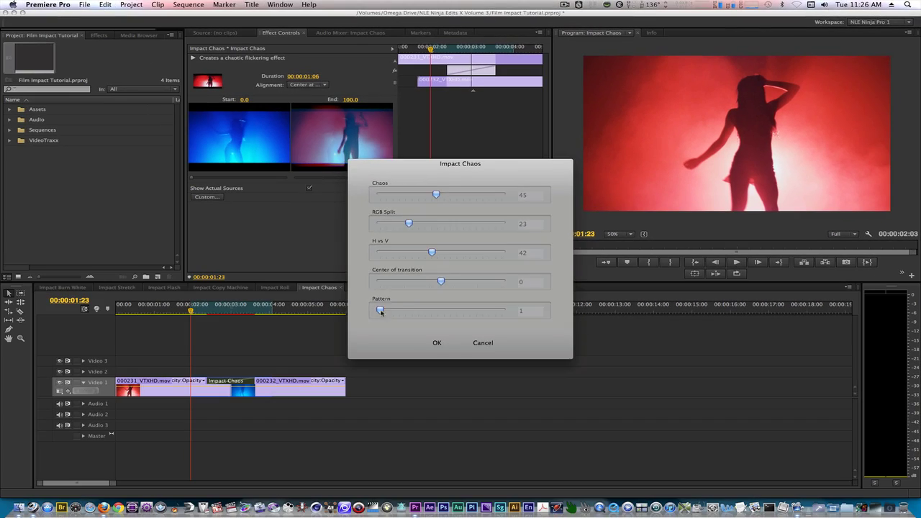
# Step: Close the Impact Chaos custom dialog with Return to keep the new settings
pyautogui.press('Return')
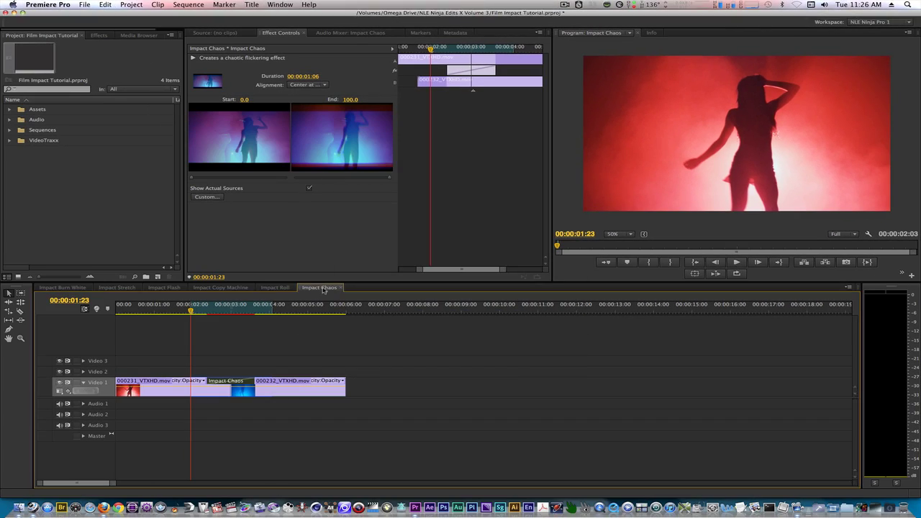